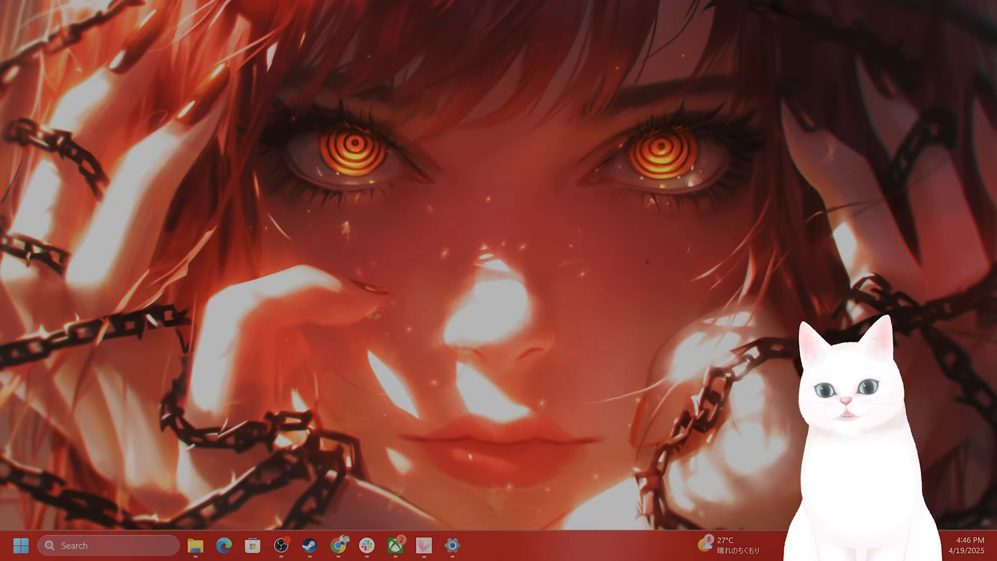
Open the system Sound settings and view the properties of the Shure MVX2U input microphone.
{"action": "right_click", "coordinate": [937, 546]}
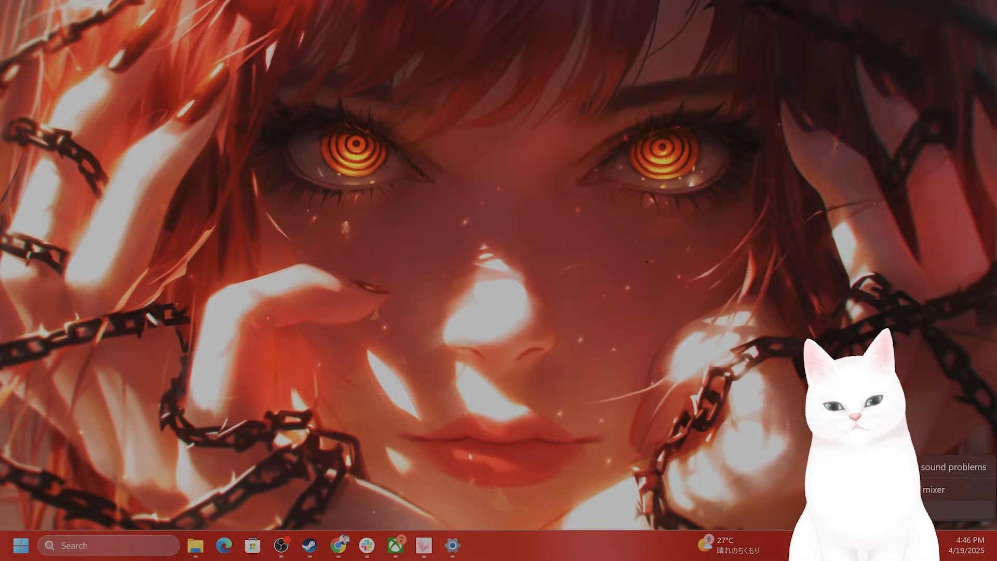
{"action": "left_click", "coordinate": [902, 510]}
{"action": "scroll", "coordinate": [341, 165], "scroll_direction": "down", "scroll_amount": 7}
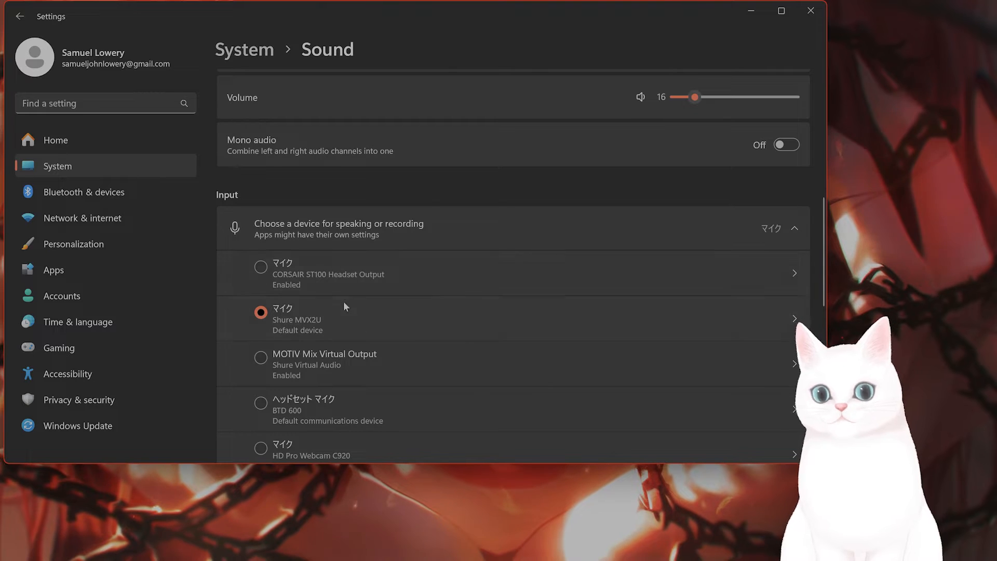
{"action": "scroll", "coordinate": [344, 301], "scroll_direction": "down", "scroll_amount": 1}
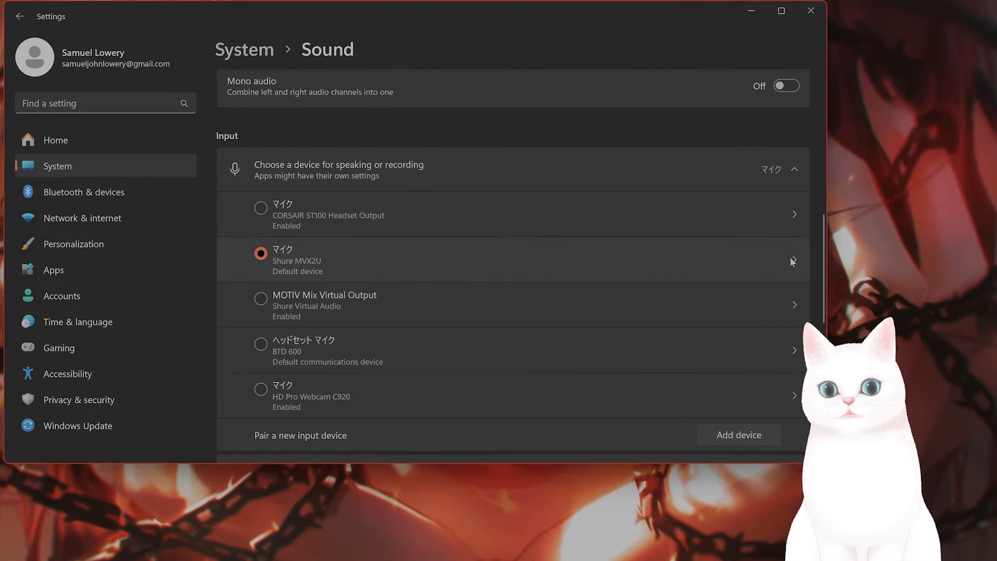
{"action": "left_click", "coordinate": [792, 260]}
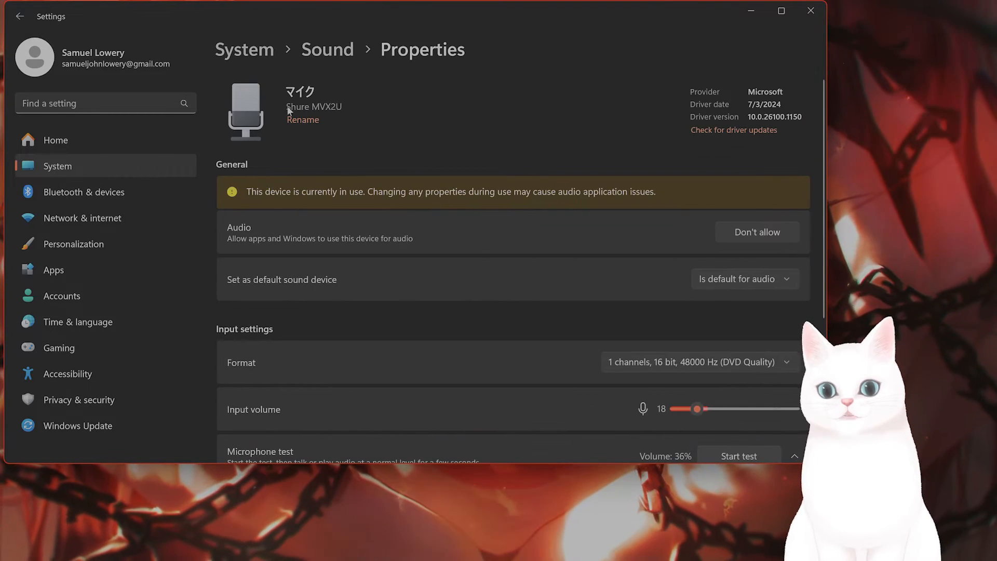
Return to the Sound page and review the output devices, input devices and their volume settings.
{"action": "left_click", "coordinate": [19, 16]}
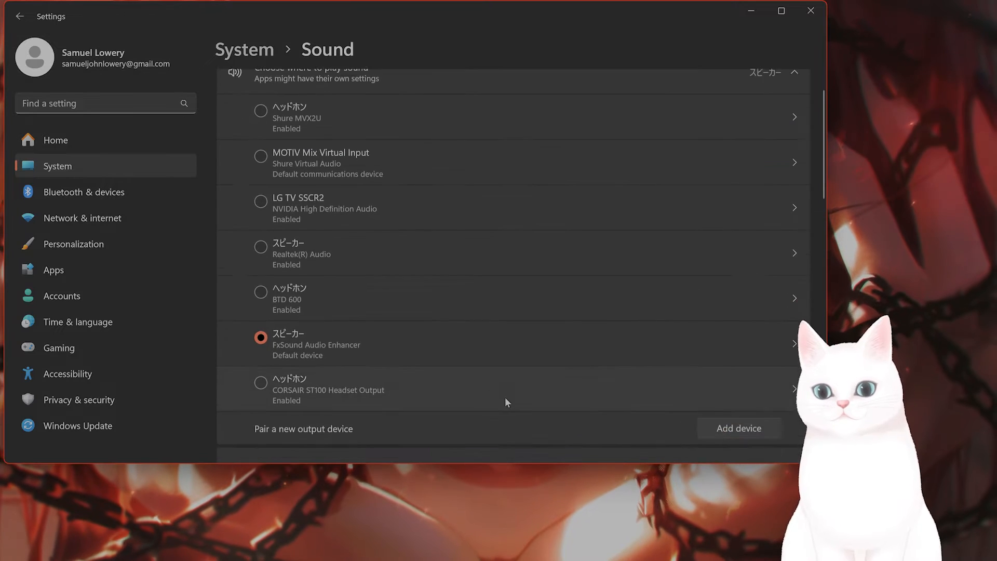
{"action": "scroll", "coordinate": [506, 398], "scroll_direction": "down", "scroll_amount": 2}
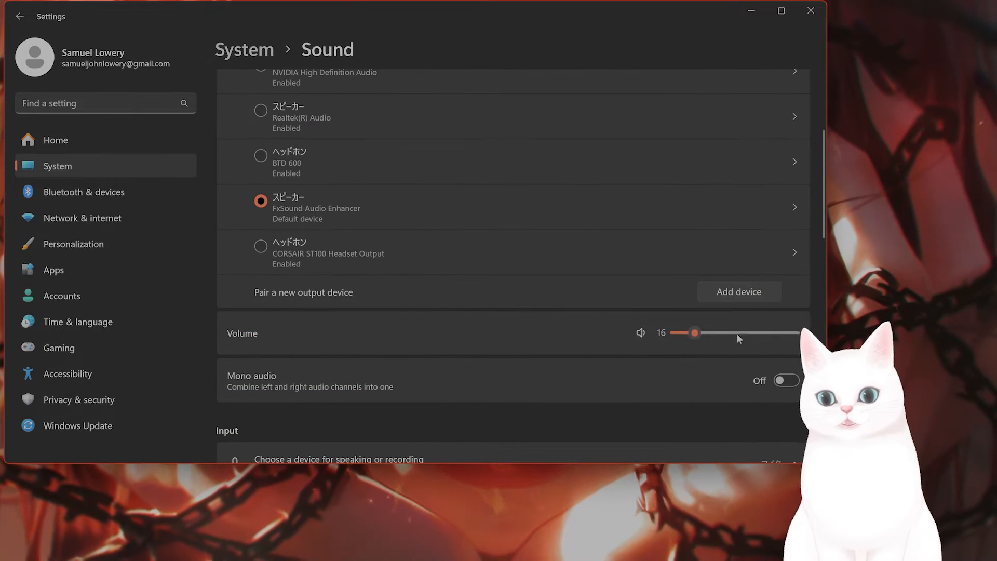
{"action": "scroll", "coordinate": [594, 323], "scroll_direction": "up", "scroll_amount": 3}
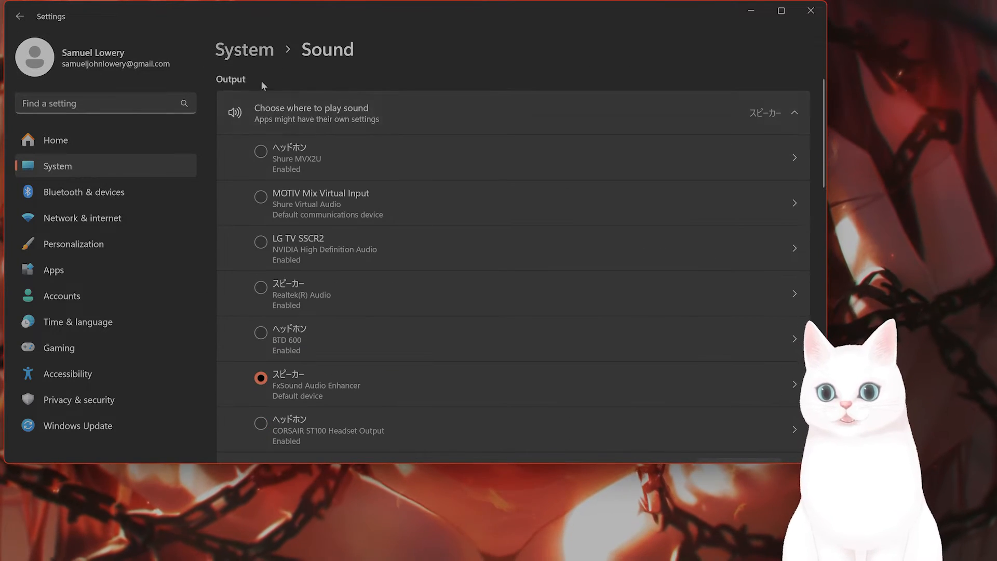
{"action": "scroll", "coordinate": [516, 247], "scroll_direction": "down", "scroll_amount": 8}
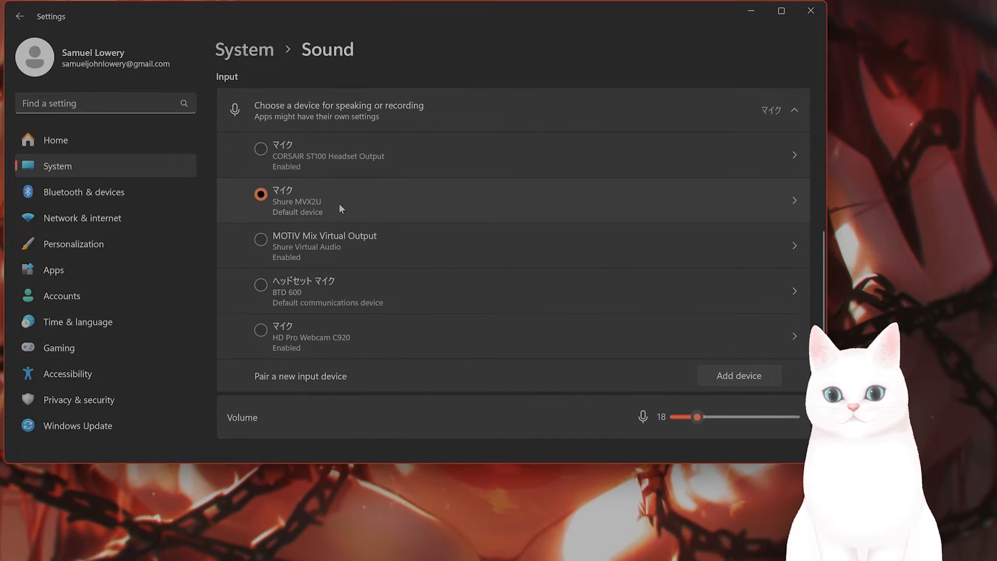
{"action": "scroll", "coordinate": [718, 276], "scroll_direction": "down", "scroll_amount": 2}
{"action": "scroll", "coordinate": [675, 320], "scroll_direction": "up", "scroll_amount": 1}
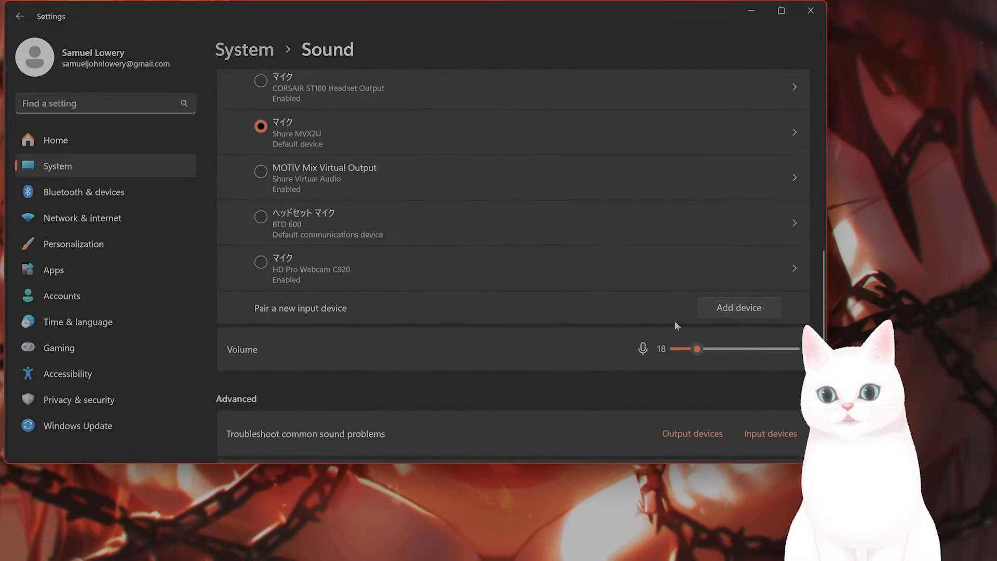
{"action": "scroll", "coordinate": [708, 348], "scroll_direction": "down", "scroll_amount": 1}
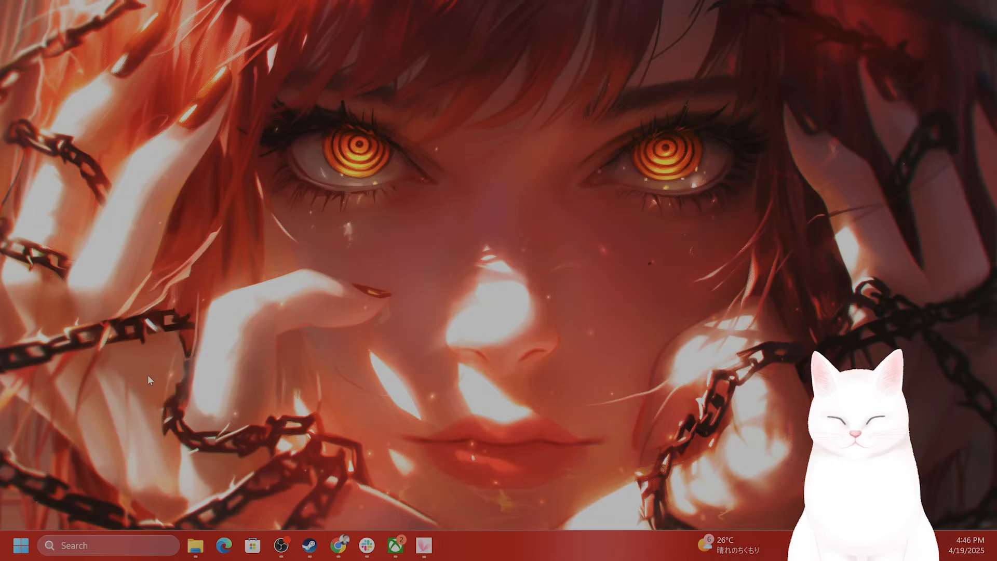
Open the Settings app through Windows search and look through the output and input devices under System > Sound.
{"action": "key", "text": "super"}
{"action": "type", "text": "set"}
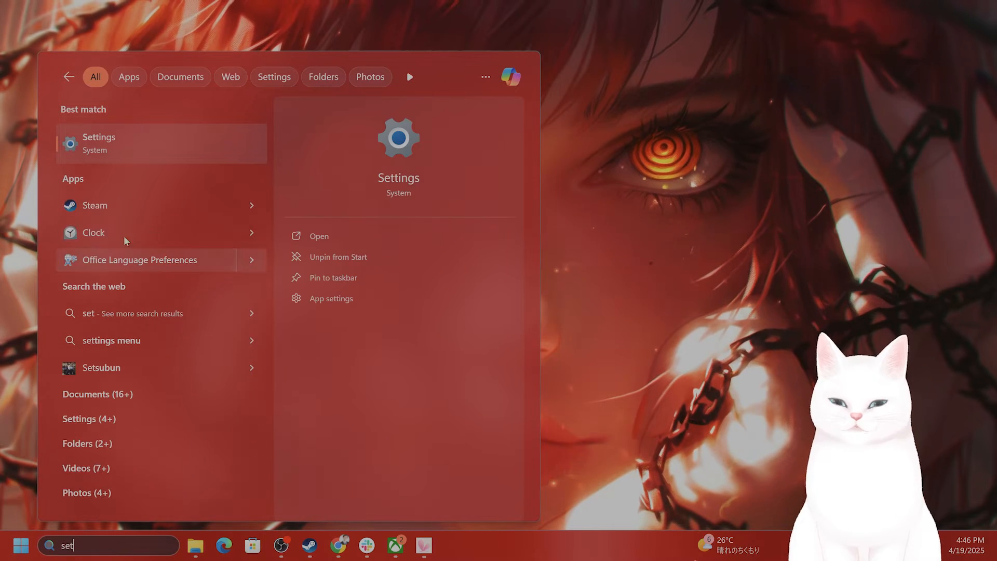
{"action": "left_click", "coordinate": [172, 138]}
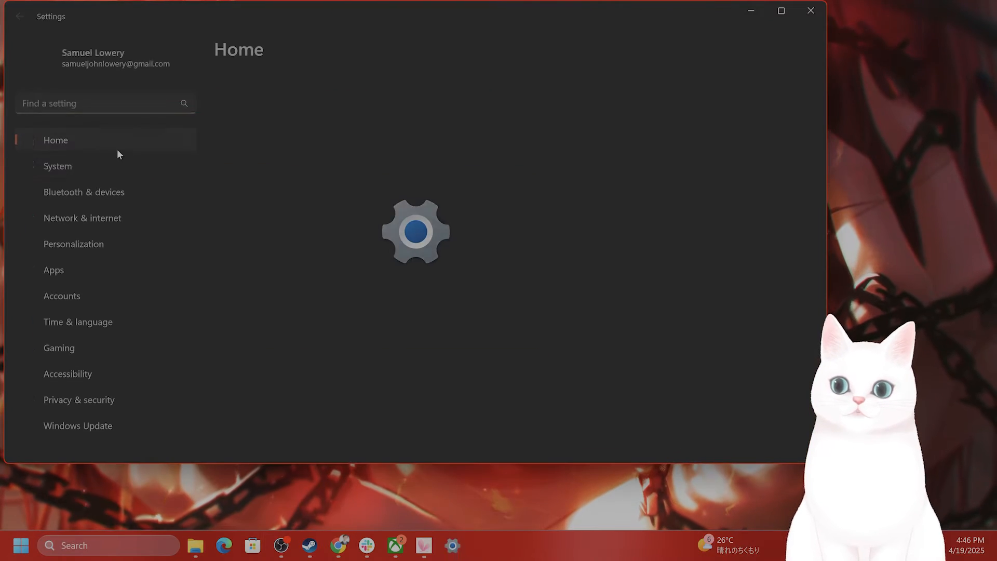
{"action": "left_click", "coordinate": [71, 165]}
{"action": "left_click", "coordinate": [397, 218]}
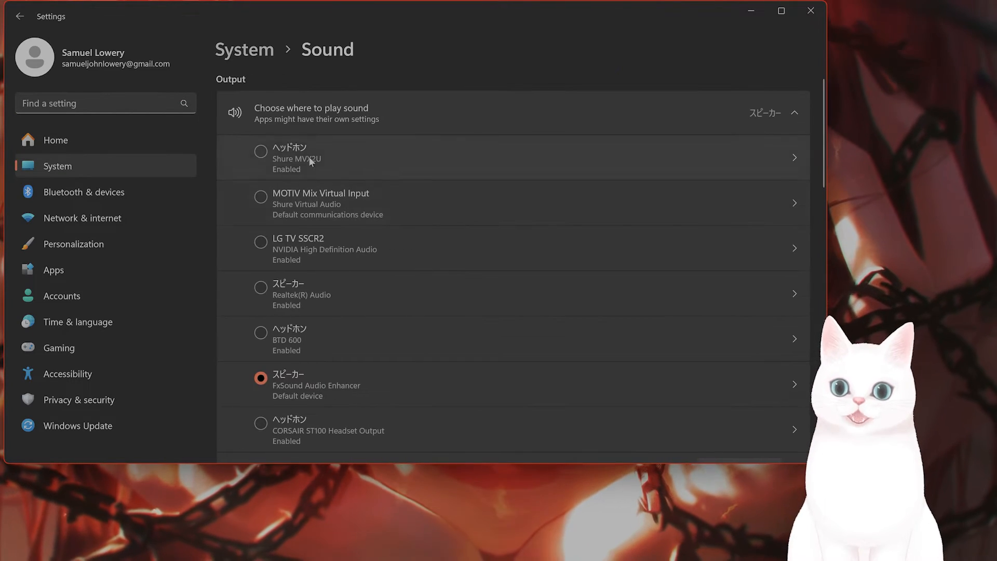
{"action": "scroll", "coordinate": [424, 235], "scroll_direction": "down", "scroll_amount": 4}
{"action": "scroll", "coordinate": [422, 236], "scroll_direction": "down", "scroll_amount": 6}
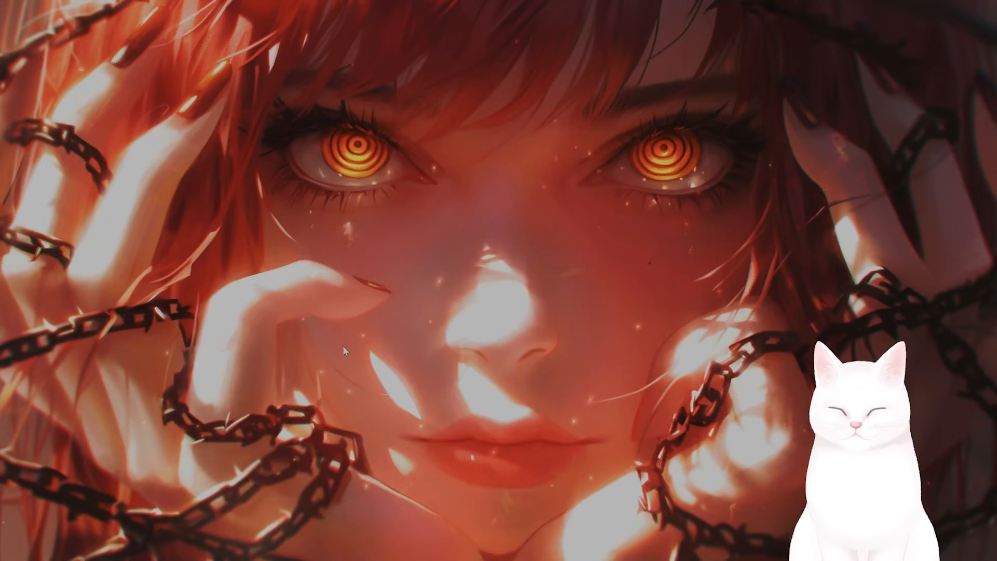
Open the Settings app through Windows search and go to the Microphone app permissions under Privacy & security.
{"action": "mouse_move", "coordinate": [132, 555]}
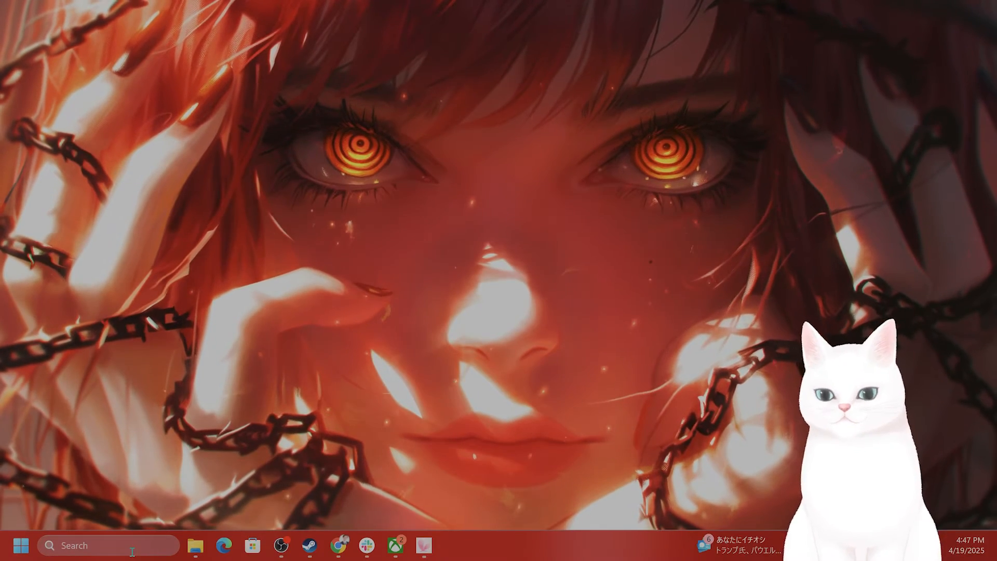
{"action": "left_click", "coordinate": [132, 552]}
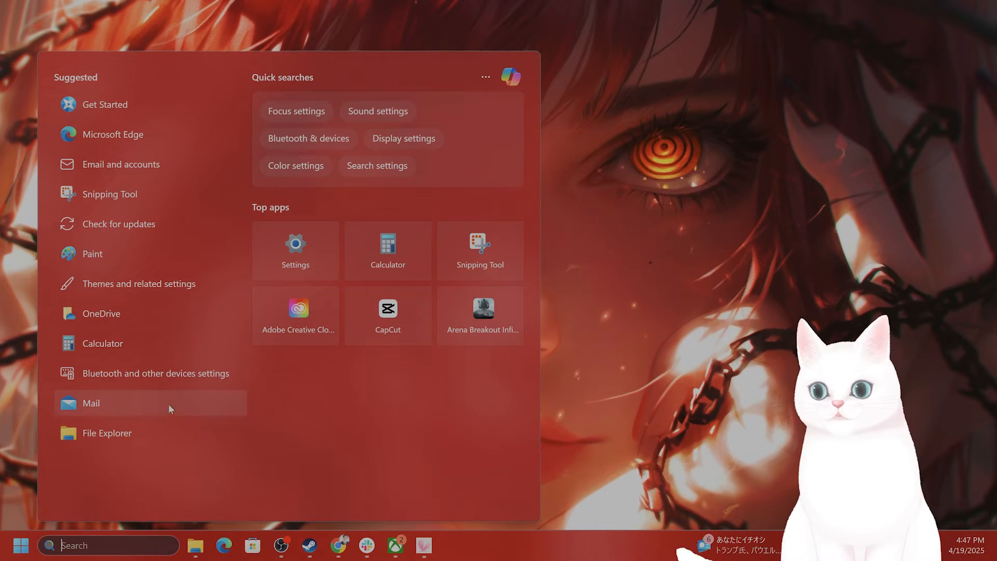
{"action": "type", "text": "set"}
{"action": "left_click", "coordinate": [144, 141]}
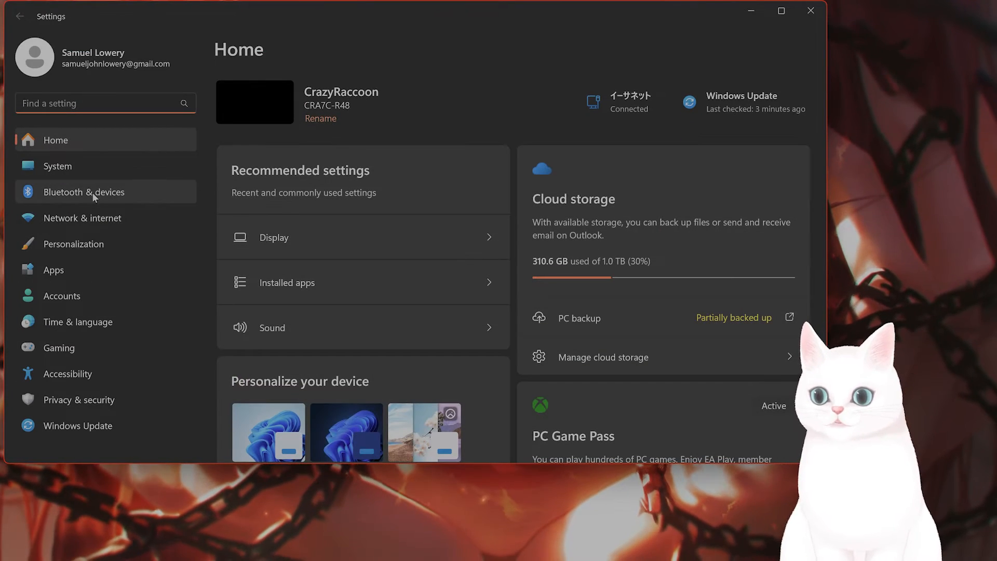
{"action": "left_click", "coordinate": [113, 405]}
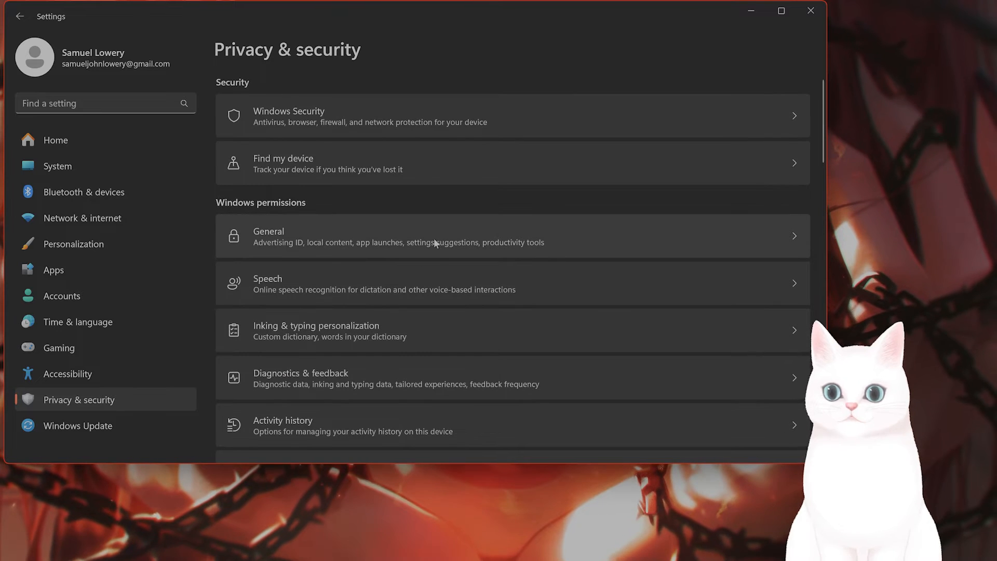
{"action": "scroll", "coordinate": [459, 215], "scroll_direction": "down", "scroll_amount": 10}
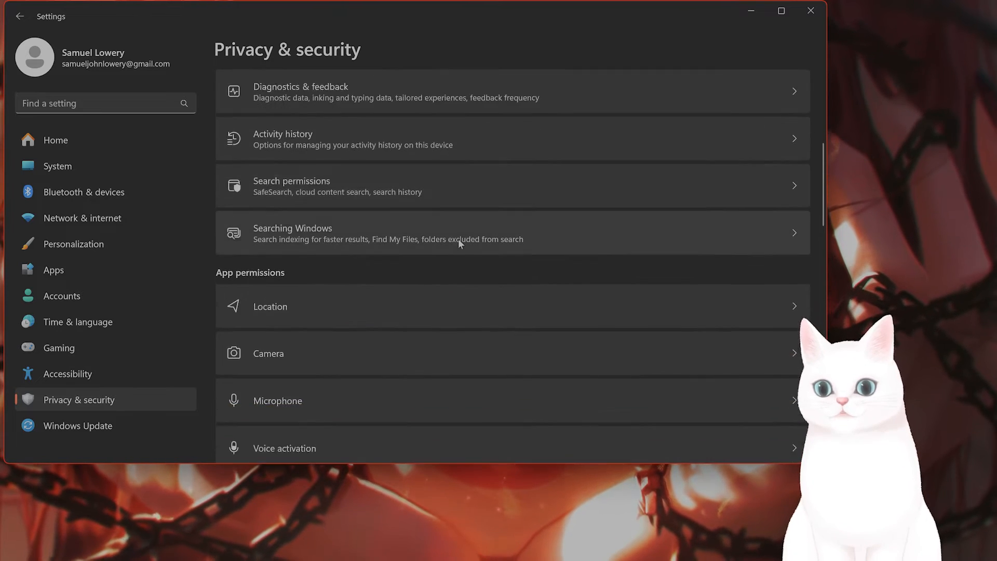
{"action": "left_click", "coordinate": [790, 213]}
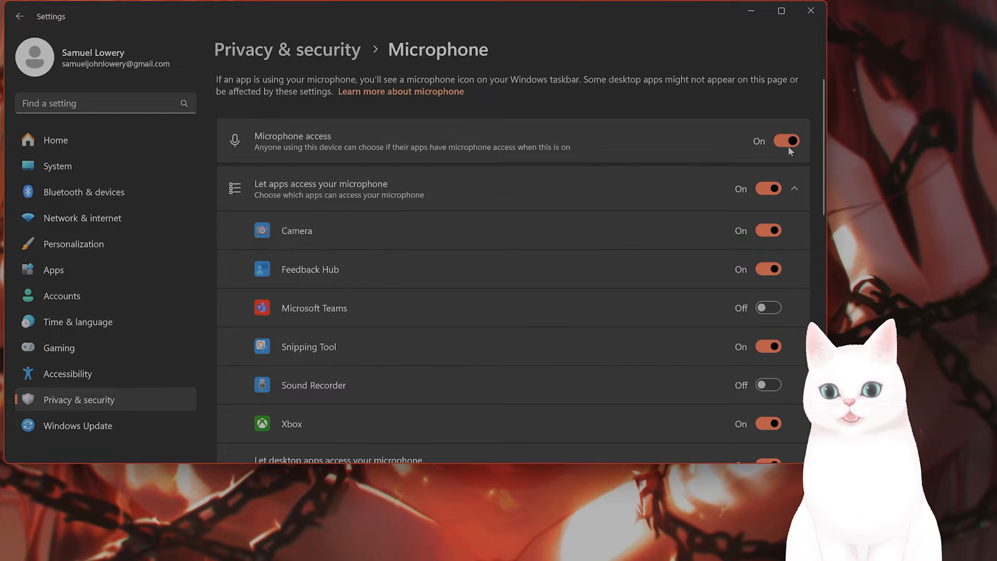
Review the microphone access switches and the lists of Store and desktop apps allowed to use the microphone.
{"action": "scroll", "coordinate": [748, 165], "scroll_direction": "down", "scroll_amount": 10}
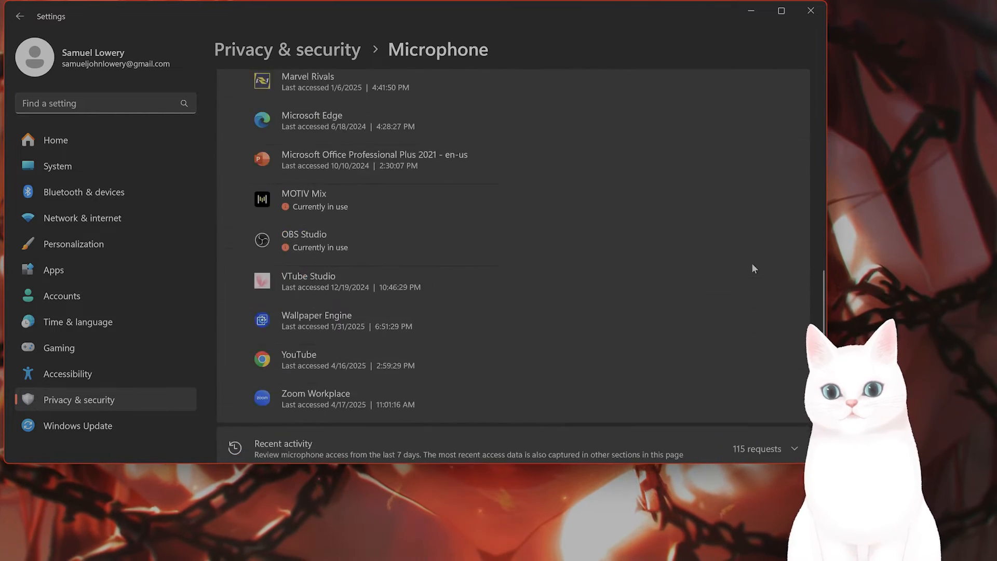
{"action": "scroll", "coordinate": [759, 303], "scroll_direction": "up", "scroll_amount": 10}
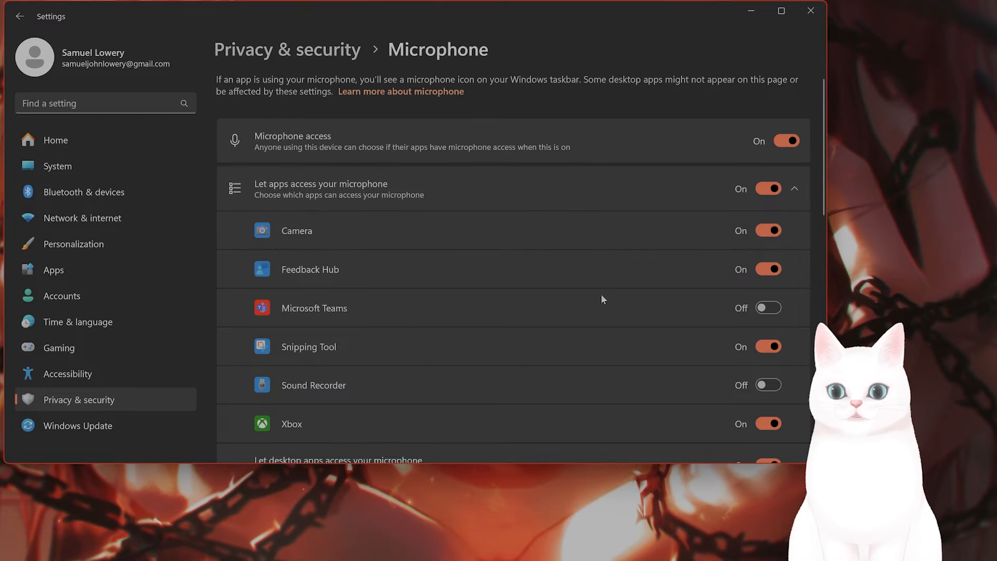
{"action": "scroll", "coordinate": [601, 294], "scroll_direction": "down", "scroll_amount": 1}
{"action": "scroll", "coordinate": [602, 291], "scroll_direction": "down", "scroll_amount": 6}
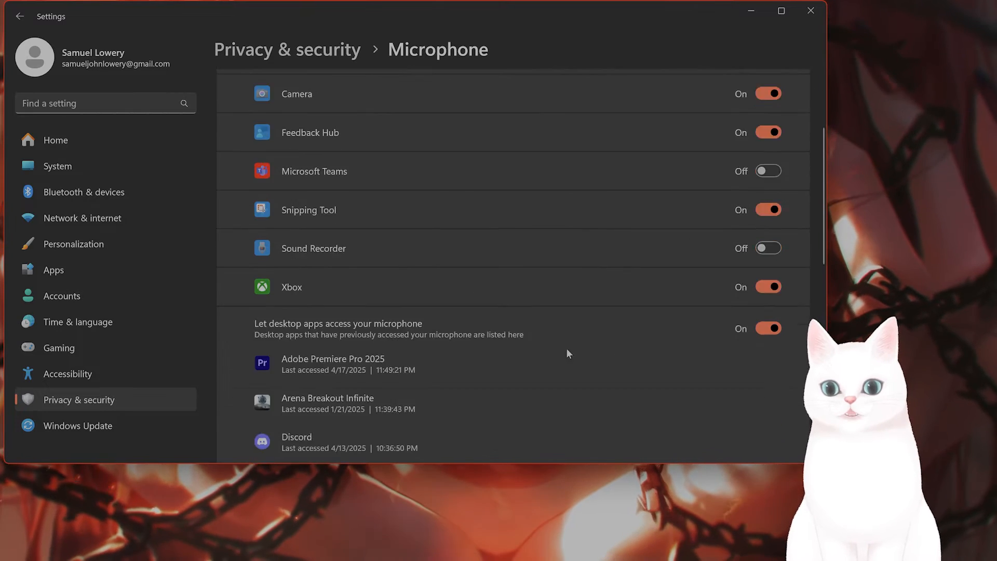
{"action": "scroll", "coordinate": [395, 353], "scroll_direction": "down", "scroll_amount": 3}
{"action": "scroll", "coordinate": [715, 352], "scroll_direction": "up", "scroll_amount": 10}
{"action": "scroll", "coordinate": [774, 425], "scroll_direction": "down", "scroll_amount": 2}
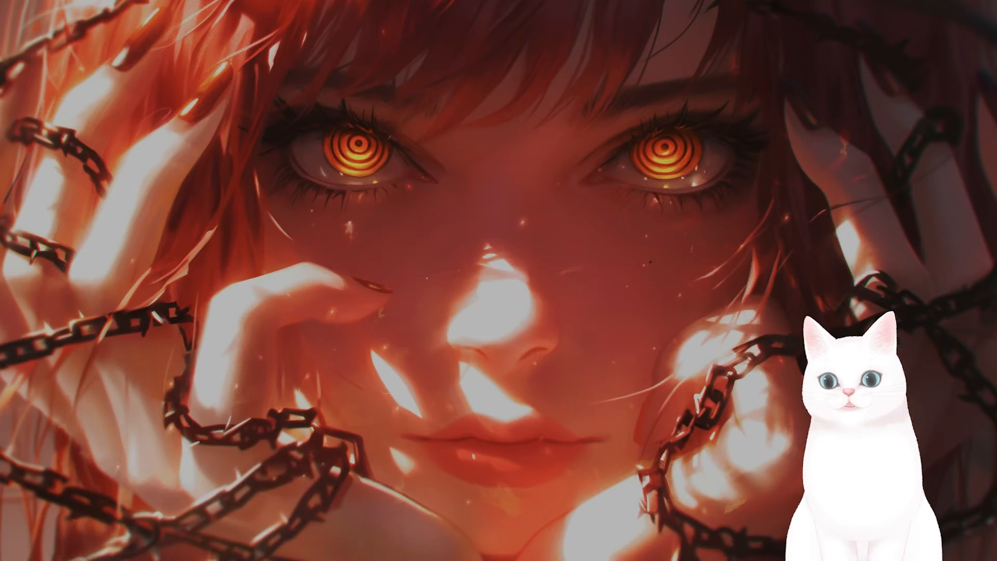
Open the Run dialog through Windows search and launch Device Manager with devmgmt.msc.
{"action": "left_click", "coordinate": [134, 550]}
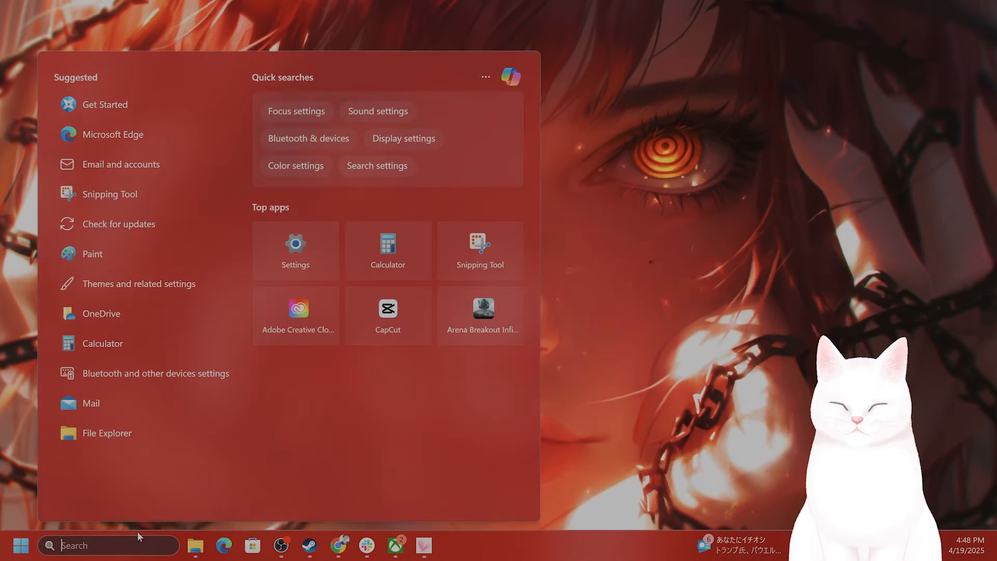
{"action": "type", "text": "ruyn"}
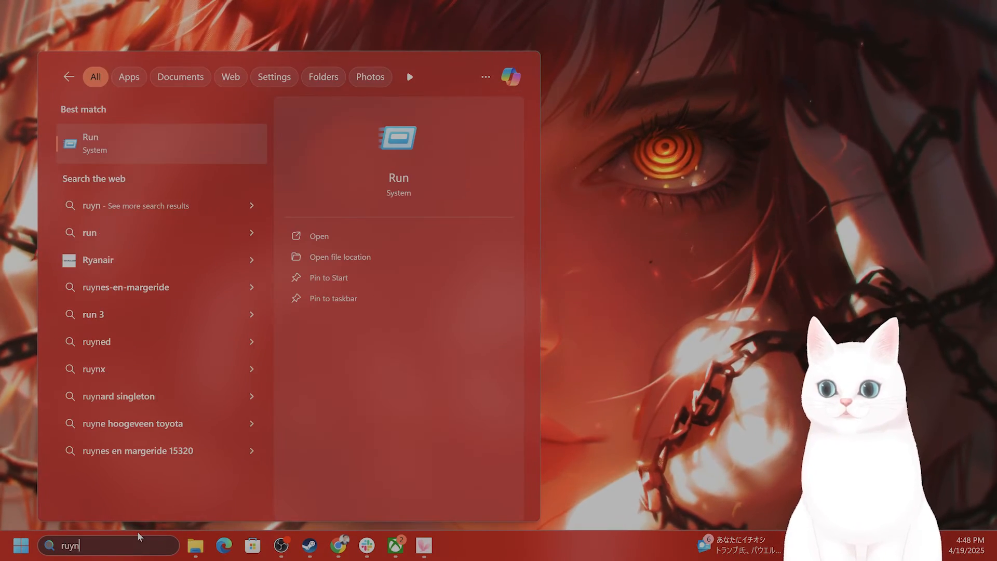
{"action": "key", "text": "Return"}
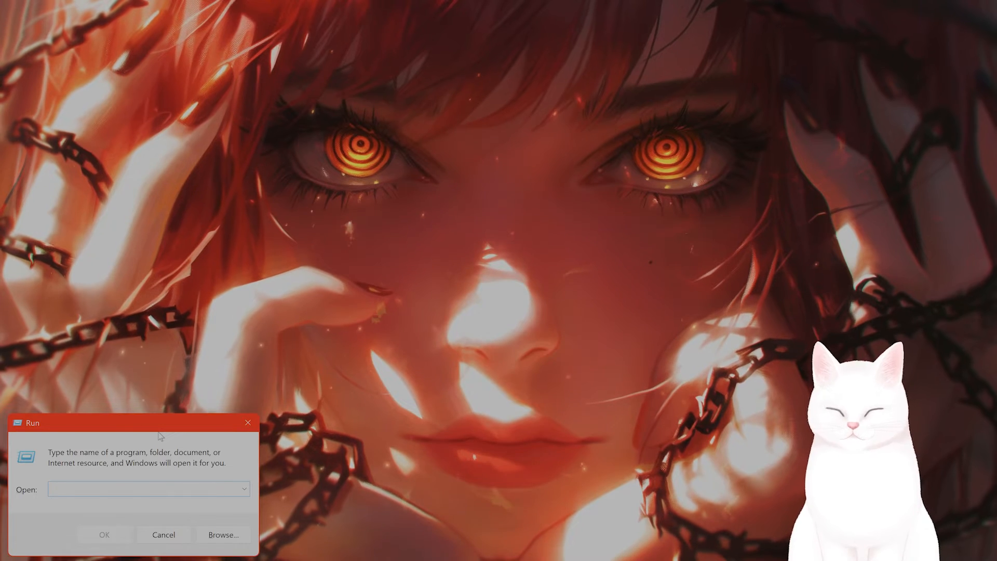
{"action": "type", "text": "devmgmt.msc"}
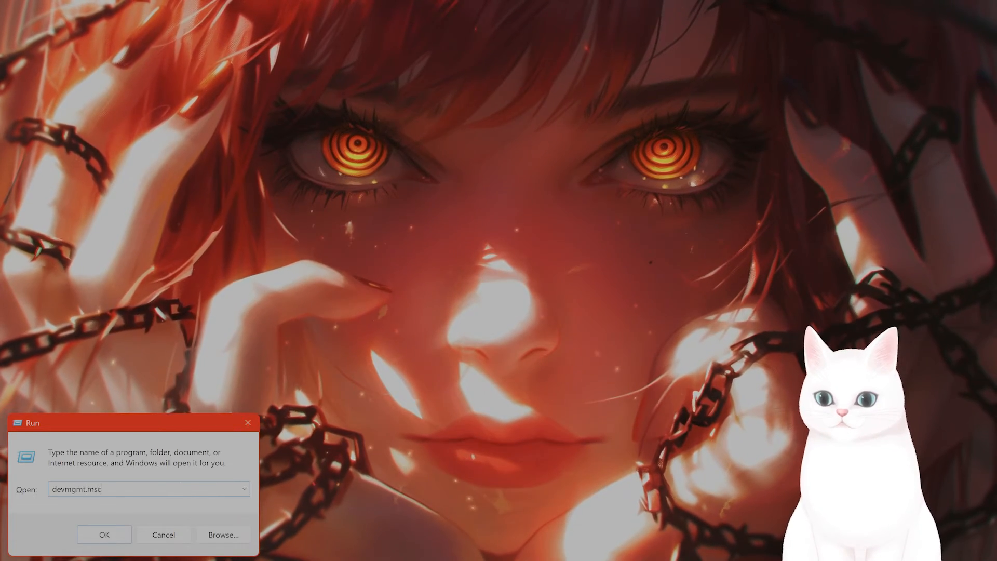
{"action": "key", "text": "Return"}
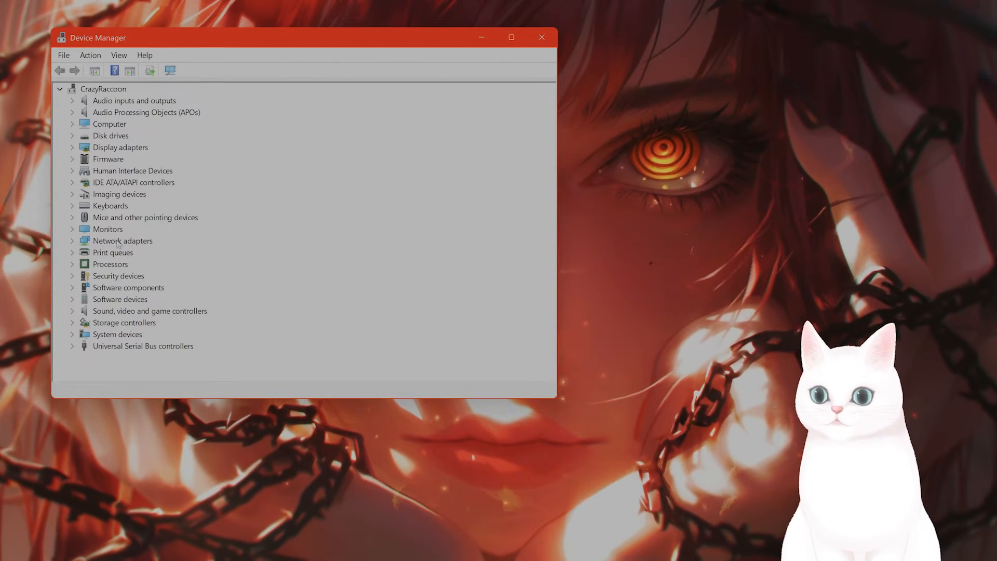
View the driver update options for the Shure MVX2U microphone under Audio inputs and outputs, cancel them, and close Device Manager.
{"action": "left_click", "coordinate": [73, 102]}
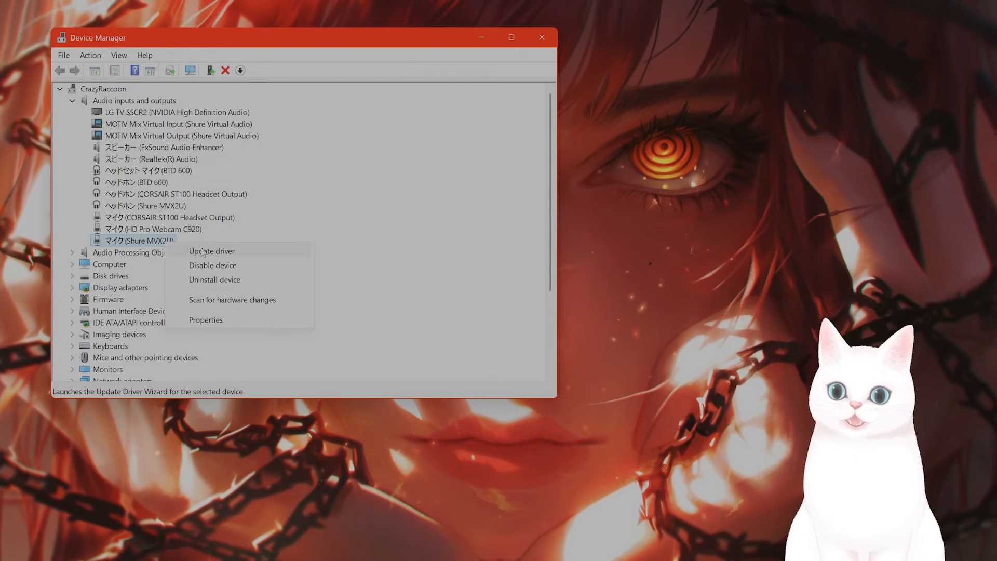
{"action": "left_click", "coordinate": [203, 252]}
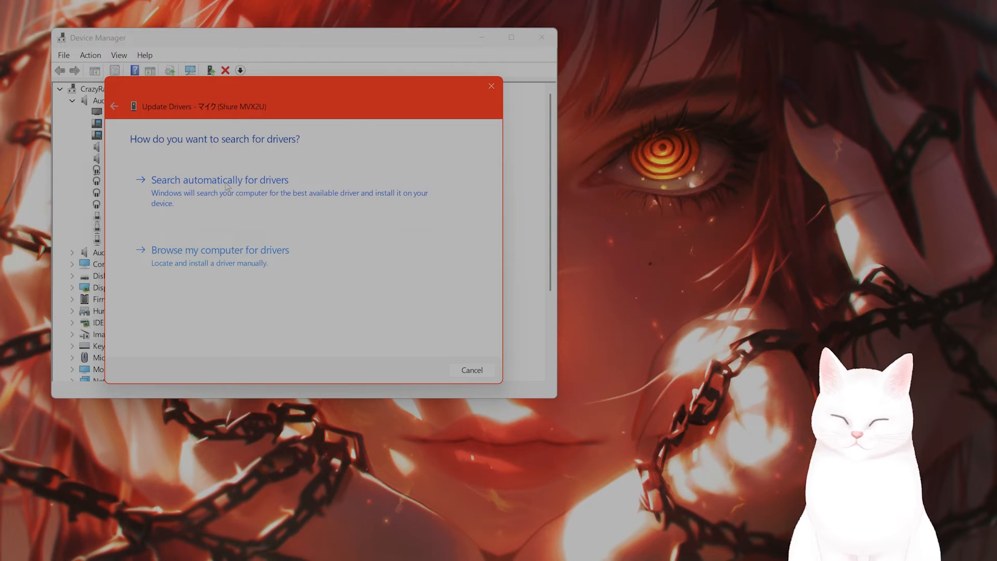
{"action": "left_click", "coordinate": [472, 371]}
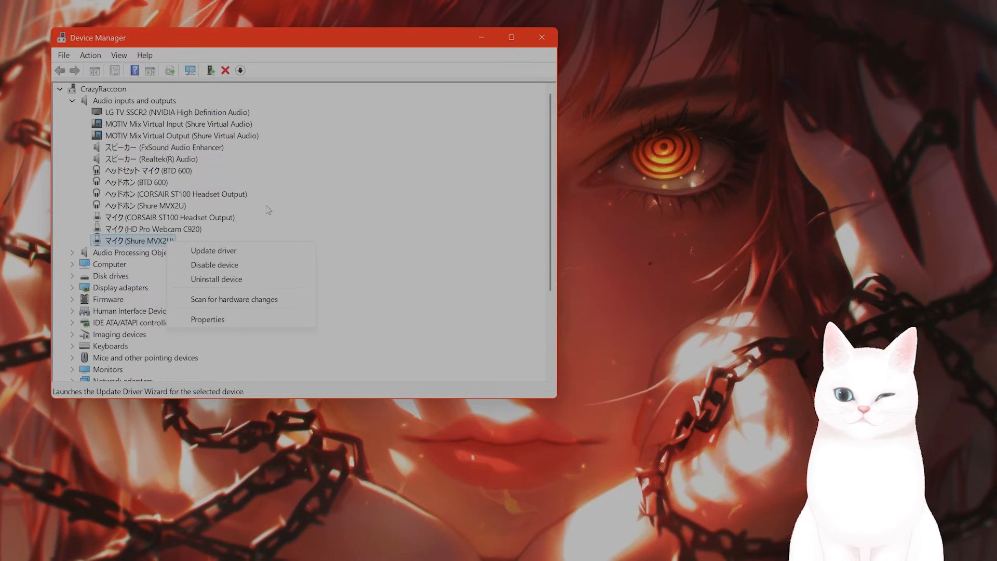
{"action": "left_click", "coordinate": [400, 179]}
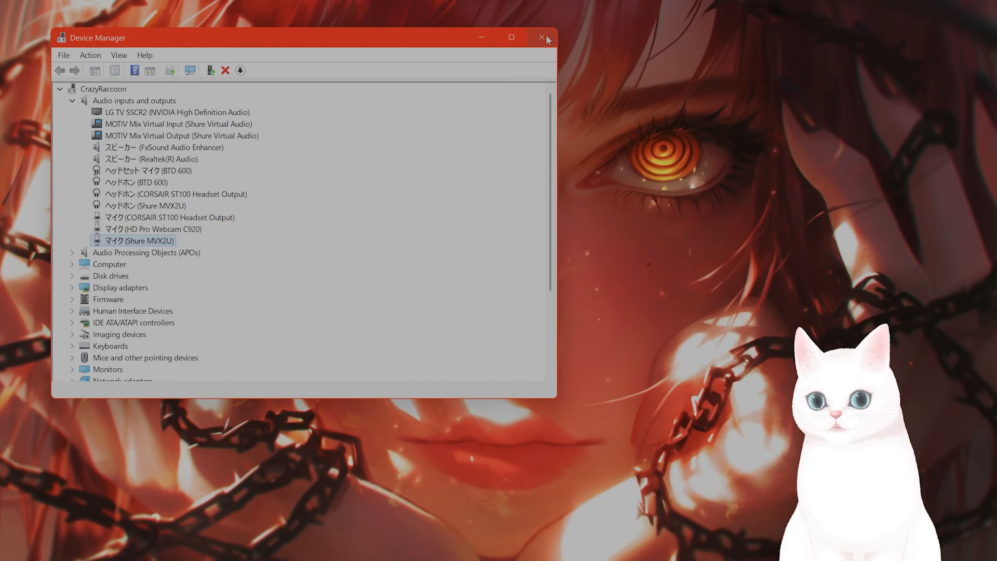
{"action": "left_click", "coordinate": [546, 41]}
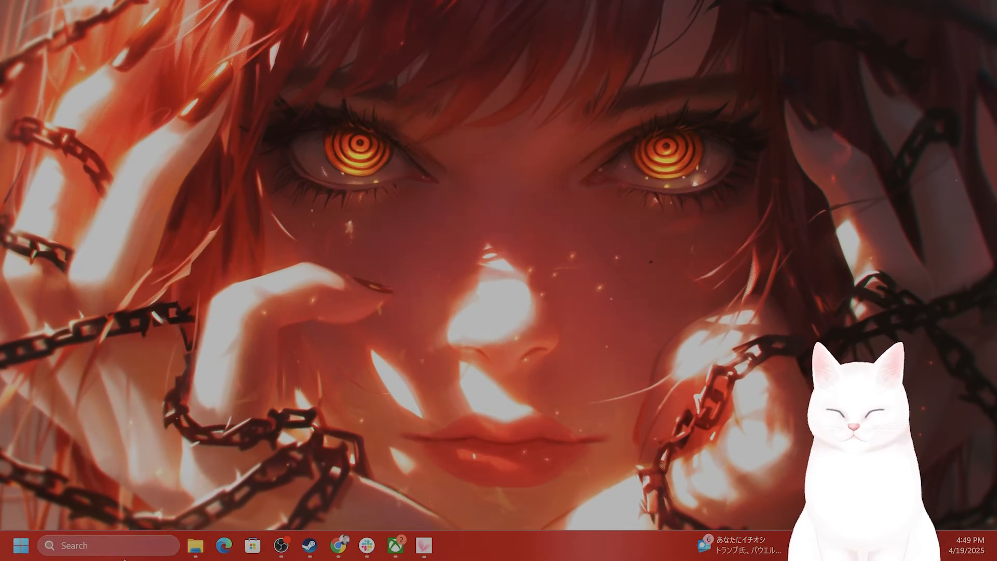
Open the Settings app through Windows search and go to the Sound page under System.
{"action": "left_click", "coordinate": [123, 551]}
{"action": "type", "text": "settings"}
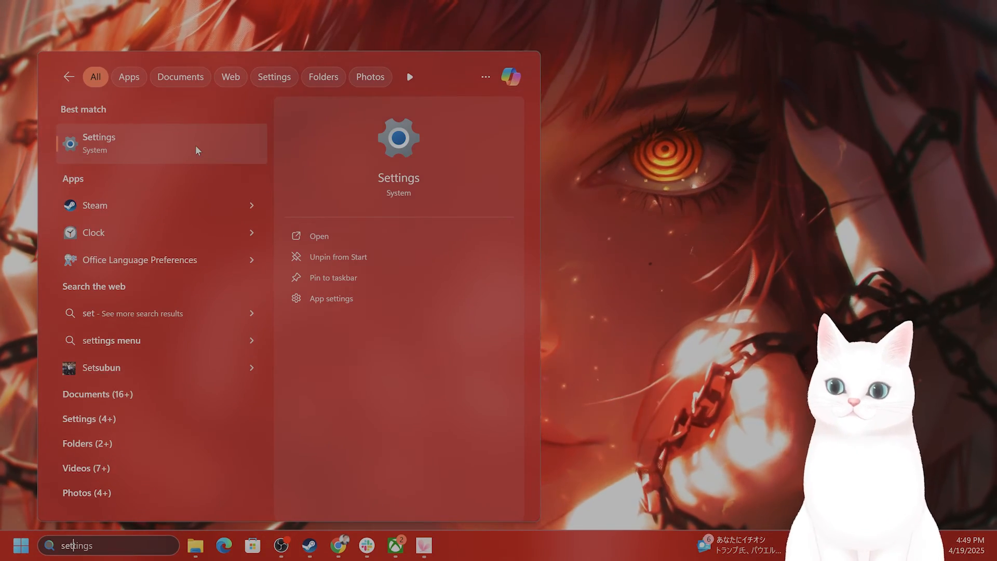
{"action": "left_click", "coordinate": [195, 146]}
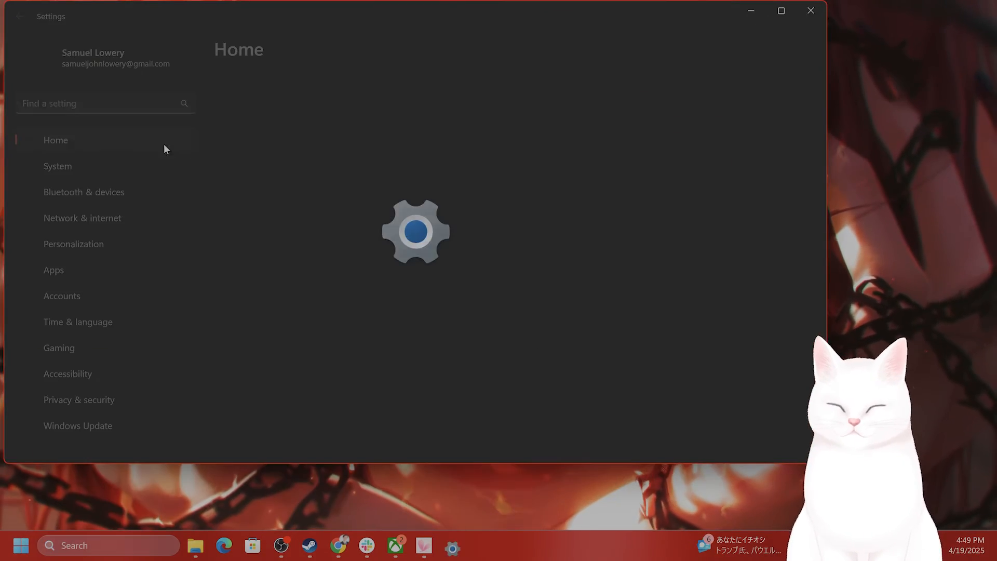
{"action": "left_click", "coordinate": [74, 169]}
{"action": "left_click", "coordinate": [381, 203]}
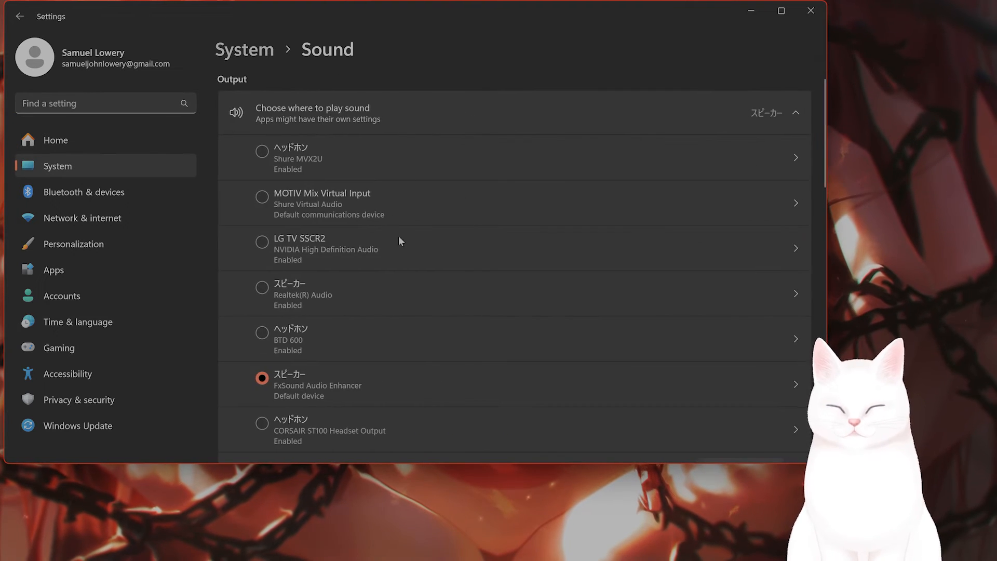
Launch the common sound problems troubleshooter from the advanced sound settings, then close the Get Help window and Settings.
{"action": "scroll", "coordinate": [400, 350], "scroll_direction": "down", "scroll_amount": 15}
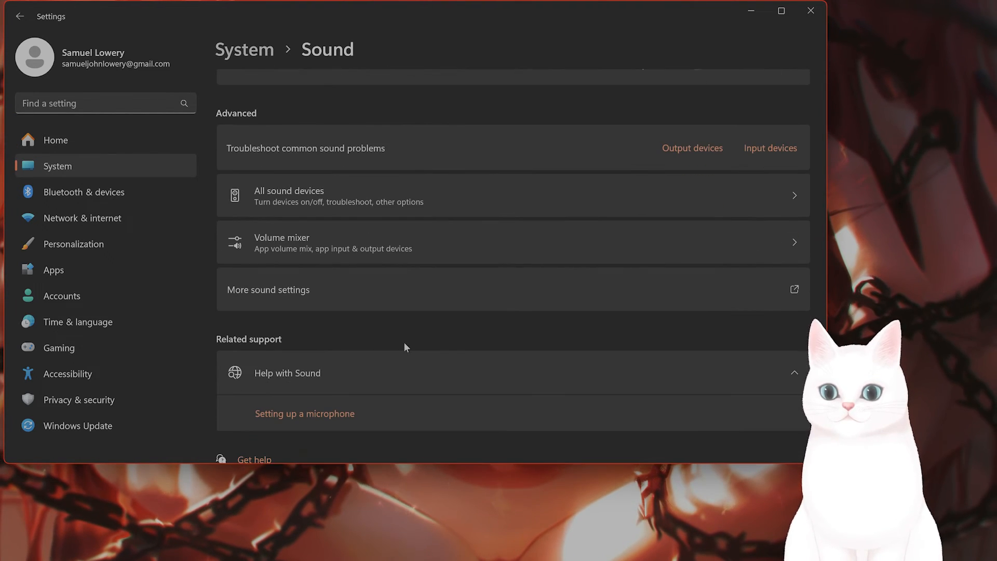
{"action": "scroll", "coordinate": [406, 351], "scroll_direction": "up", "scroll_amount": 1}
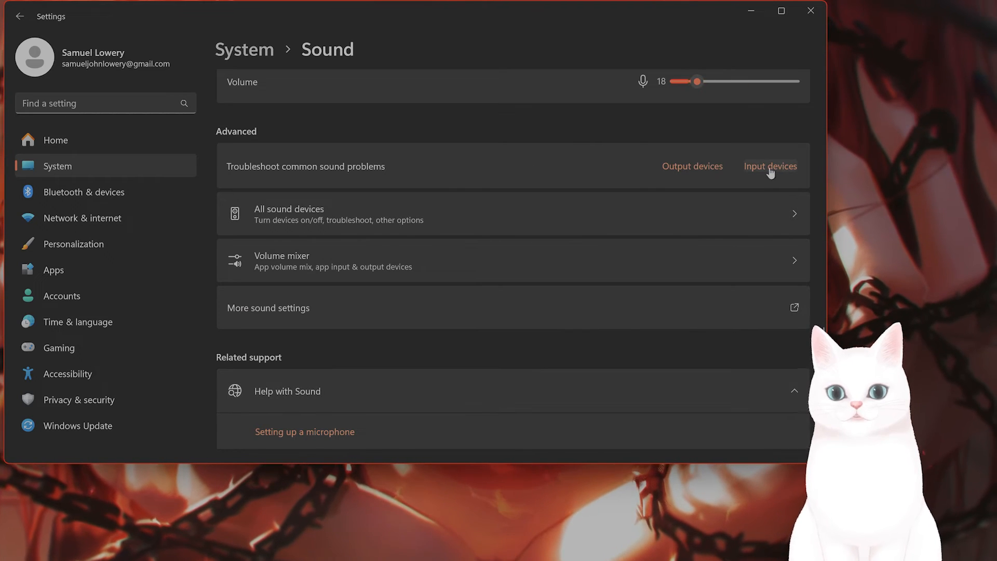
{"action": "left_click", "coordinate": [670, 173]}
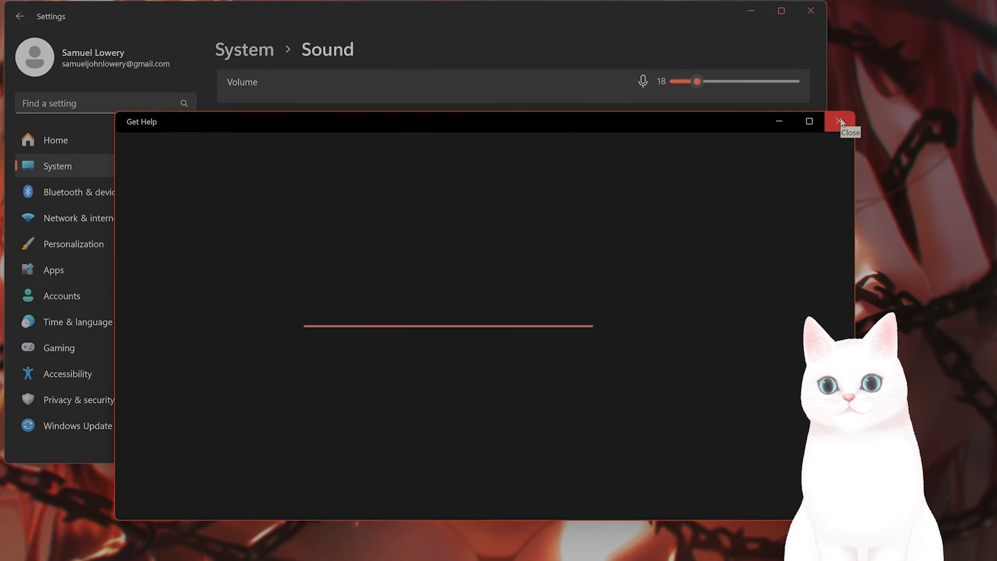
{"action": "left_click", "coordinate": [840, 122]}
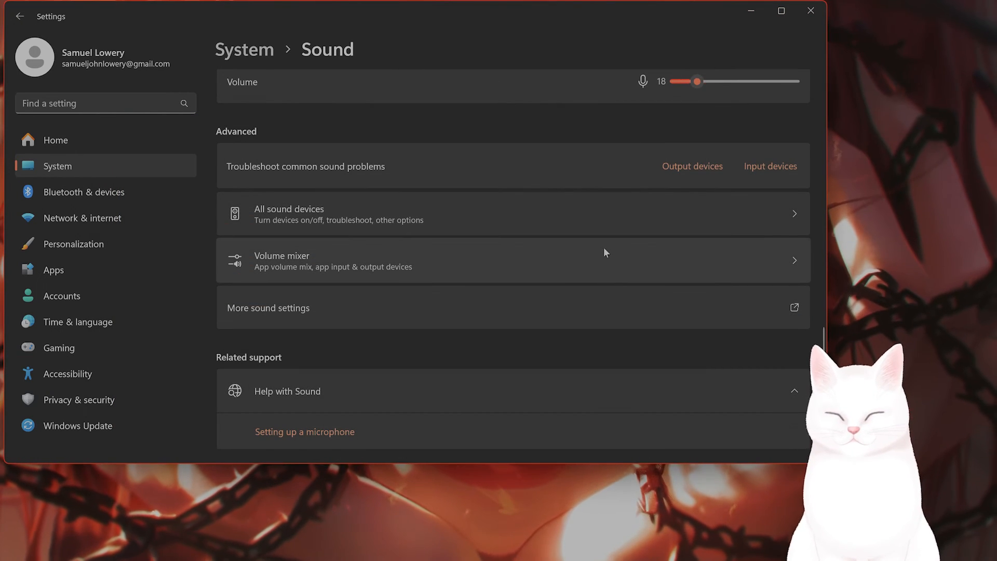
{"action": "left_click", "coordinate": [819, 16]}
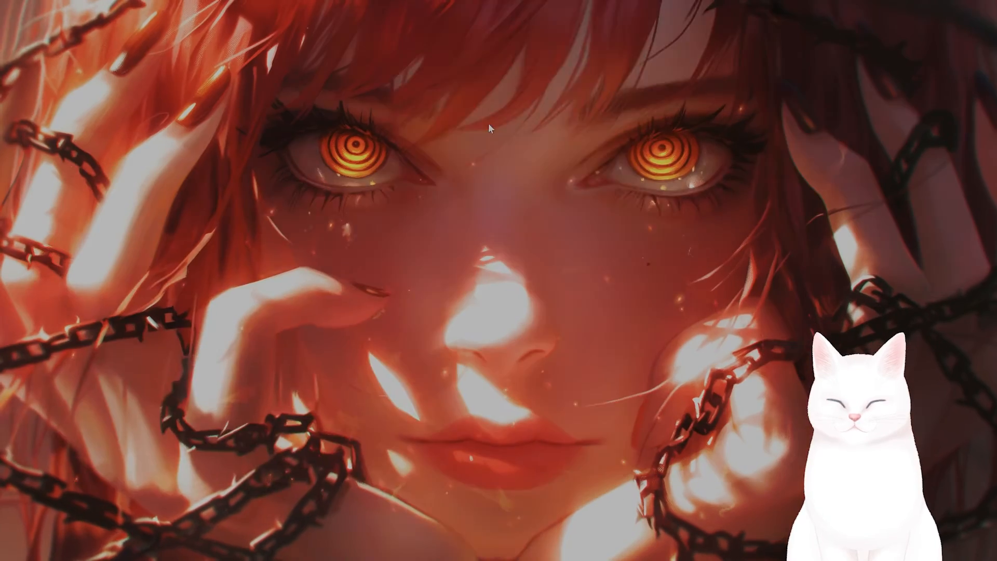
Open the Run dialog through Windows search and launch the Services console with services.msc.
{"action": "left_click", "coordinate": [150, 541]}
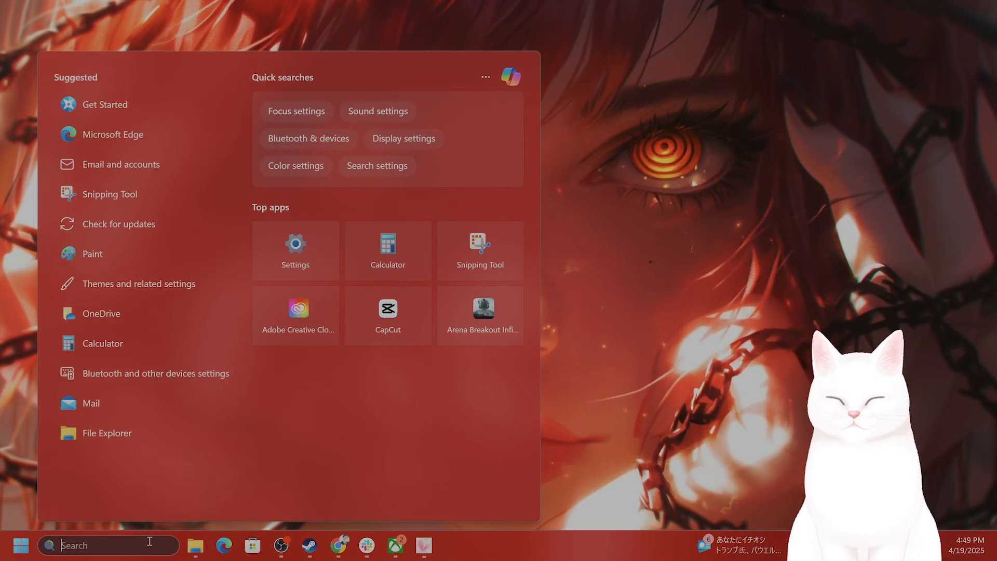
{"action": "type", "text": "run"}
{"action": "key", "text": "Return"}
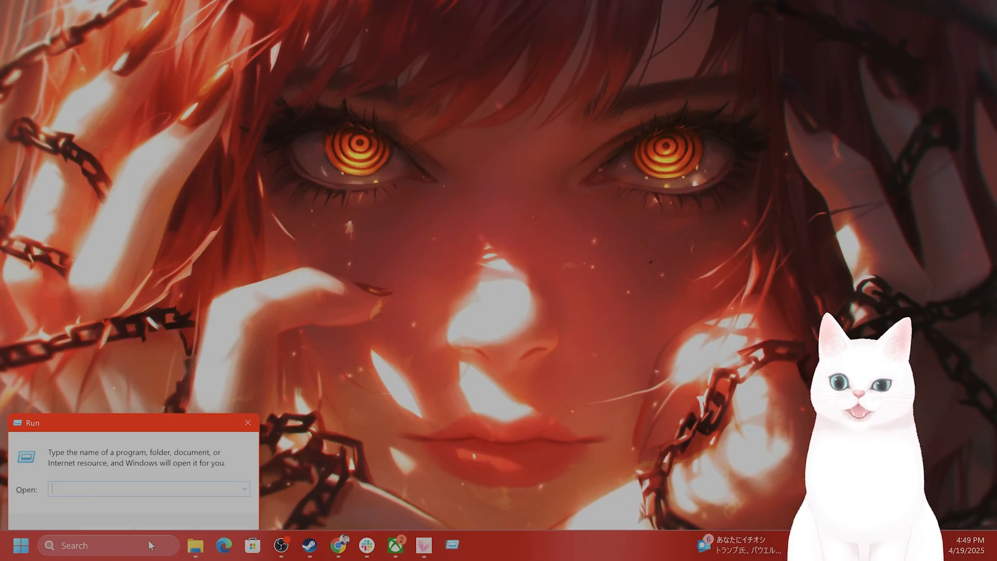
{"action": "left_click_drag", "start_coordinate": [140, 418], "coordinate": [476, 237]}
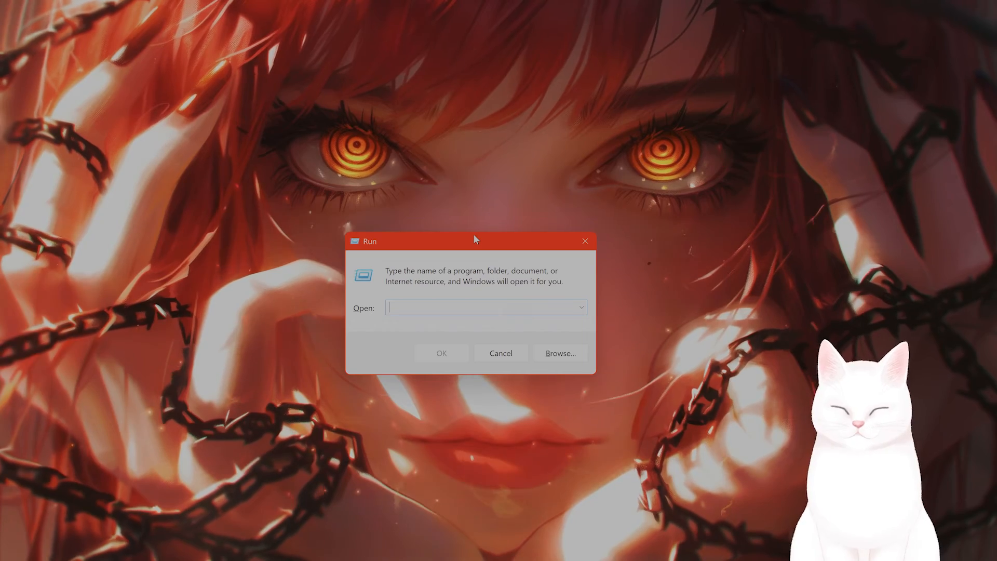
{"action": "type", "text": "services.msc"}
{"action": "key", "text": "Return"}
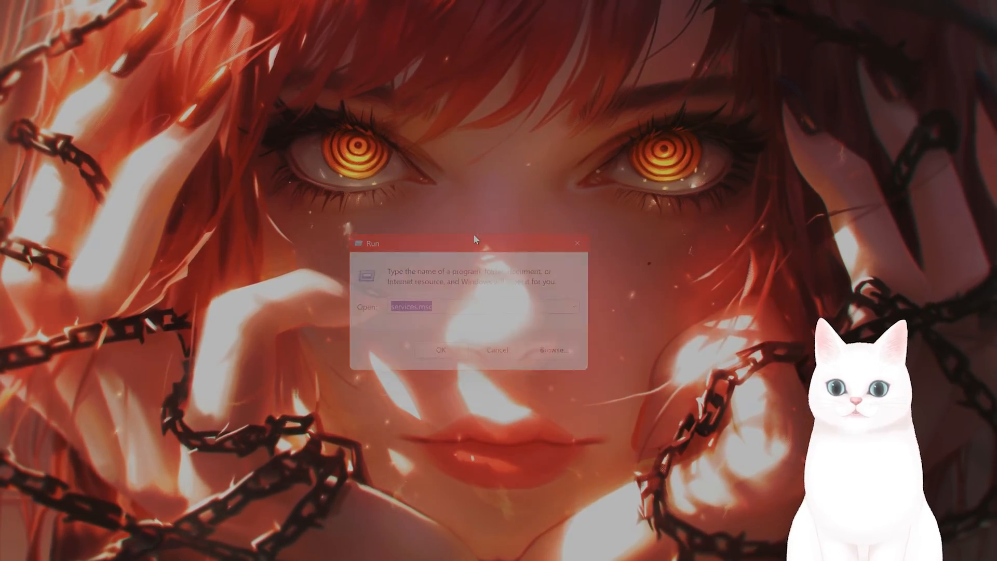
Find the Windows Audio and Windows Audio Endpoint Builder services and check their status and startup type.
{"action": "scroll", "coordinate": [451, 328], "scroll_direction": "down", "scroll_amount": 20}
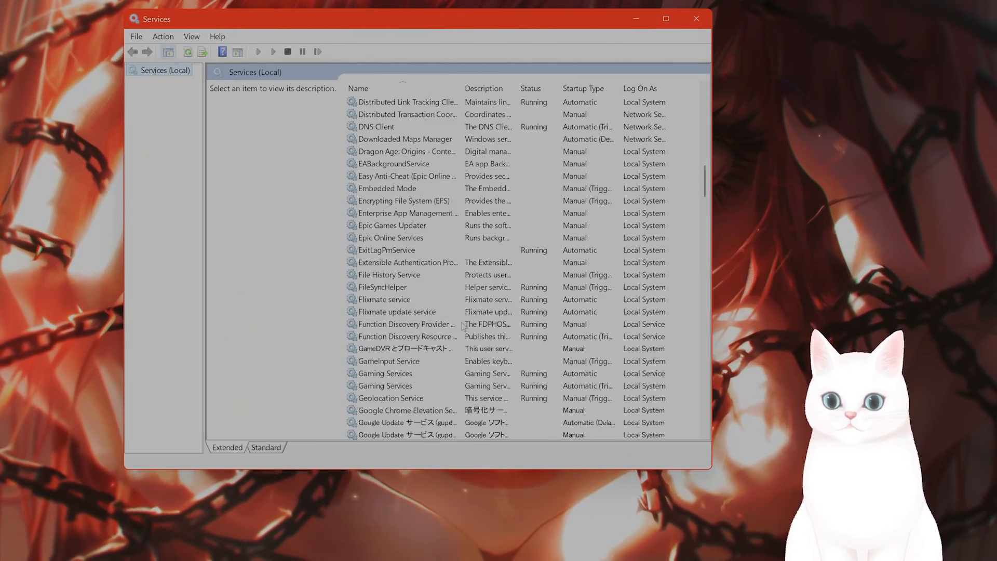
{"action": "scroll", "coordinate": [436, 307], "scroll_direction": "down", "scroll_amount": 18}
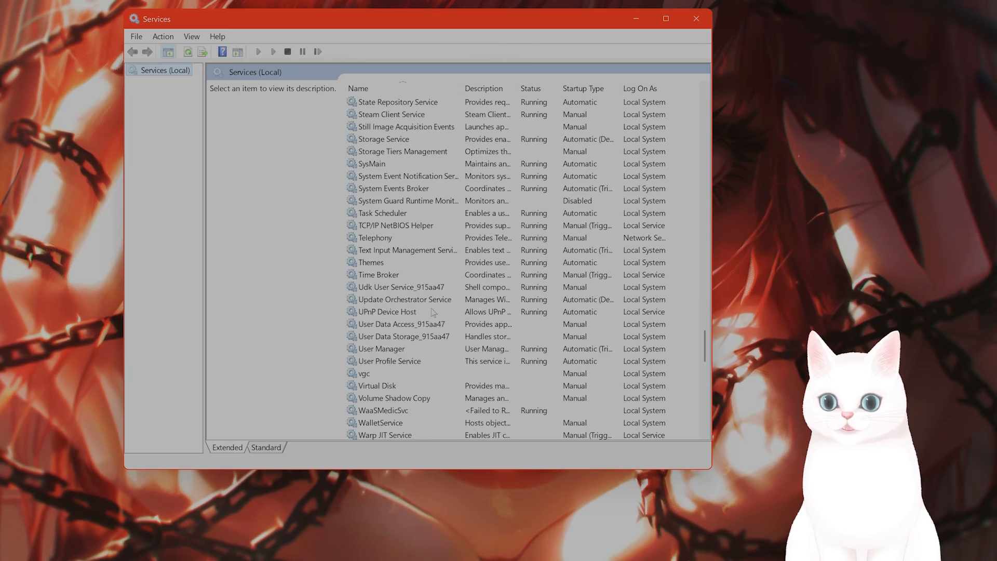
{"action": "scroll", "coordinate": [416, 275], "scroll_direction": "down", "scroll_amount": 1}
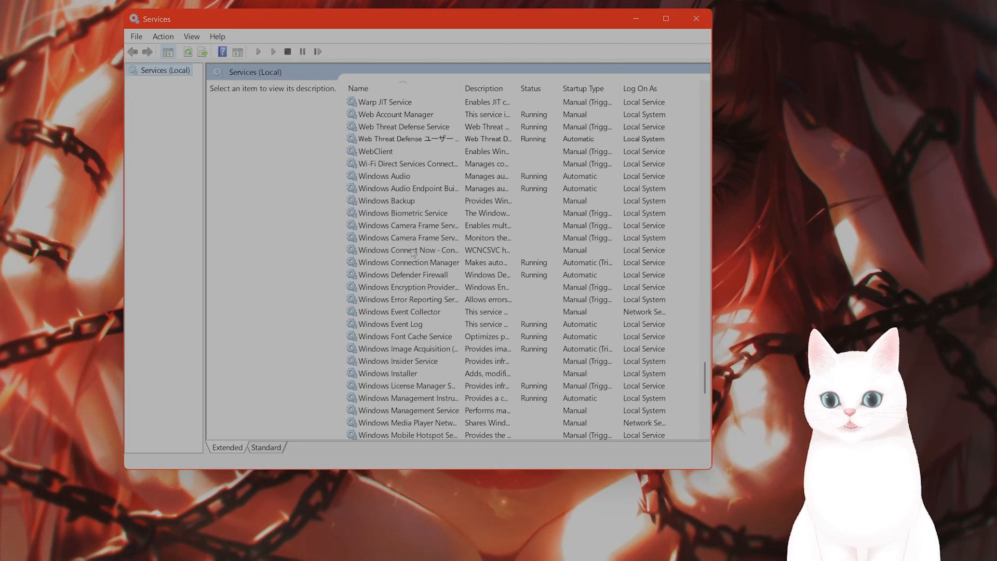
{"action": "left_click", "coordinate": [400, 178]}
{"action": "left_click", "coordinate": [392, 191]}
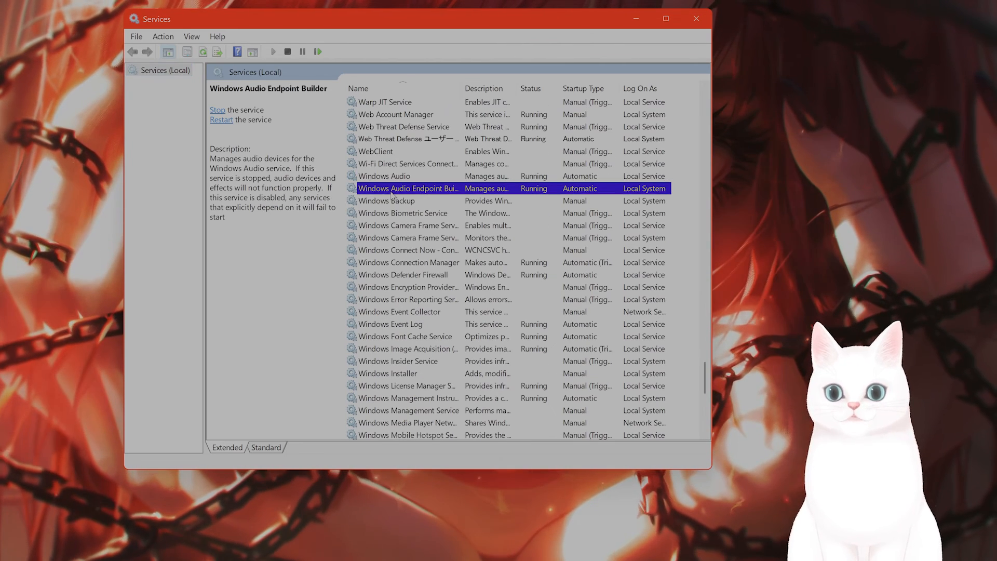
{"action": "left_click", "coordinate": [393, 177]}
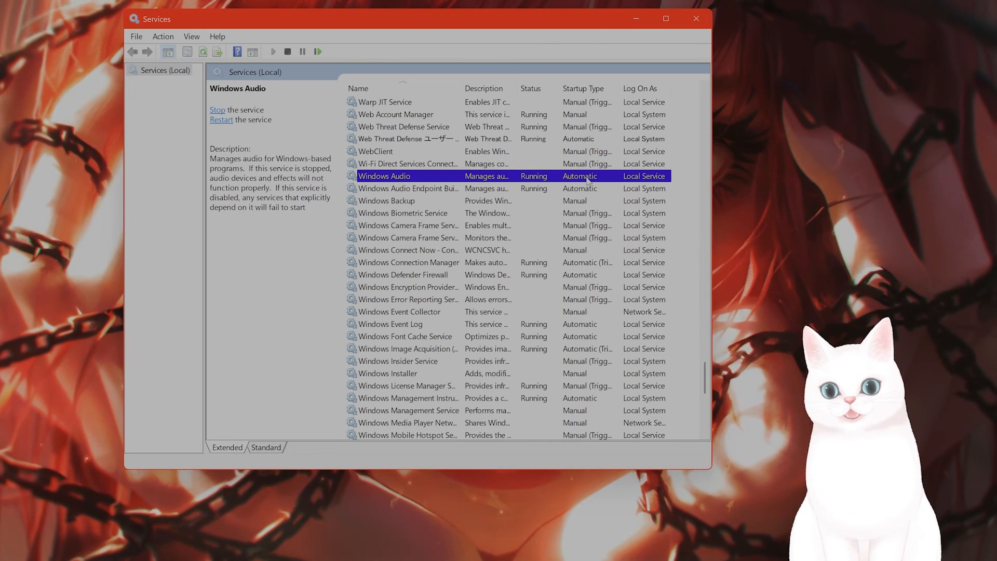
View the properties of the Windows Audio service, cancel them without changes, and close the Services console.
{"action": "double_click", "coordinate": [379, 178]}
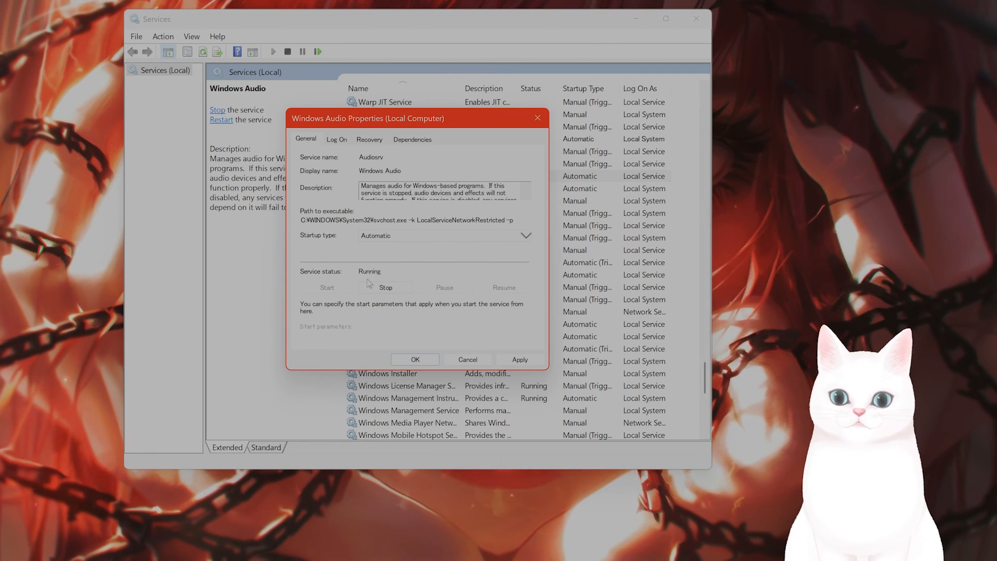
{"action": "left_click", "coordinate": [468, 363]}
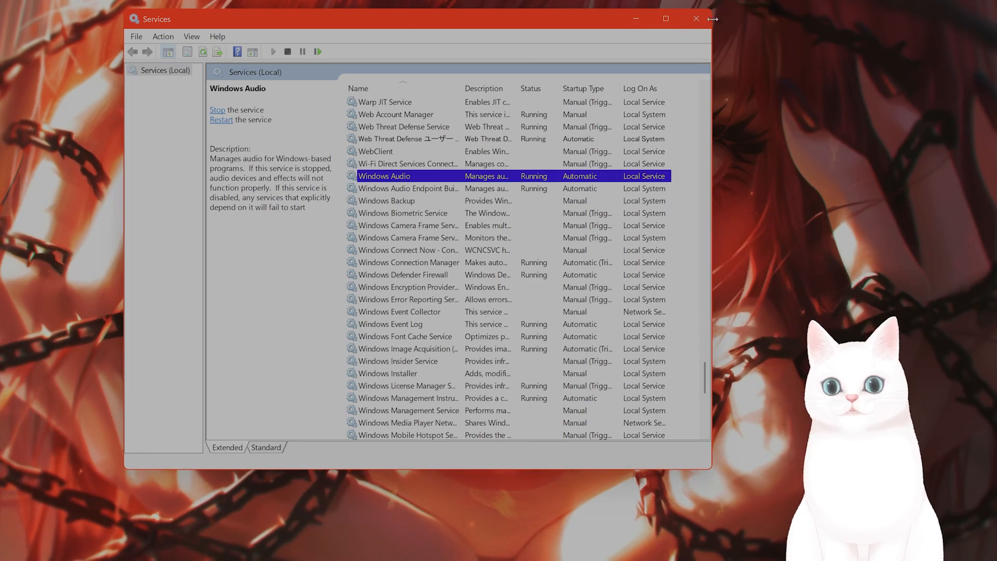
{"action": "left_click", "coordinate": [697, 18]}
Open the Settings app through Windows search and go to the Windows Update page.
{"action": "left_click", "coordinate": [108, 545]}
{"action": "type", "text": "settings"}
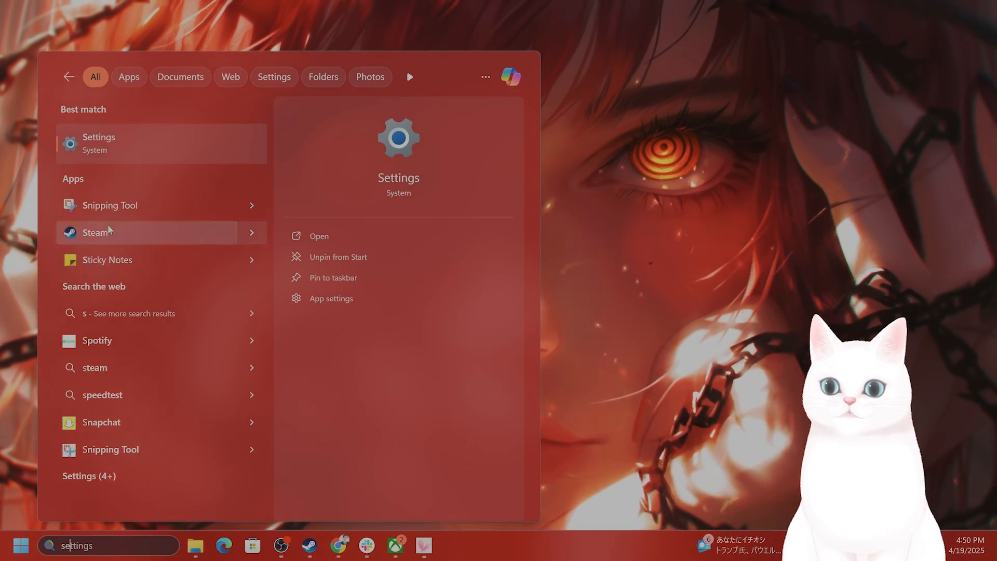
{"action": "key", "text": "Return"}
{"action": "left_click", "coordinate": [88, 431]}
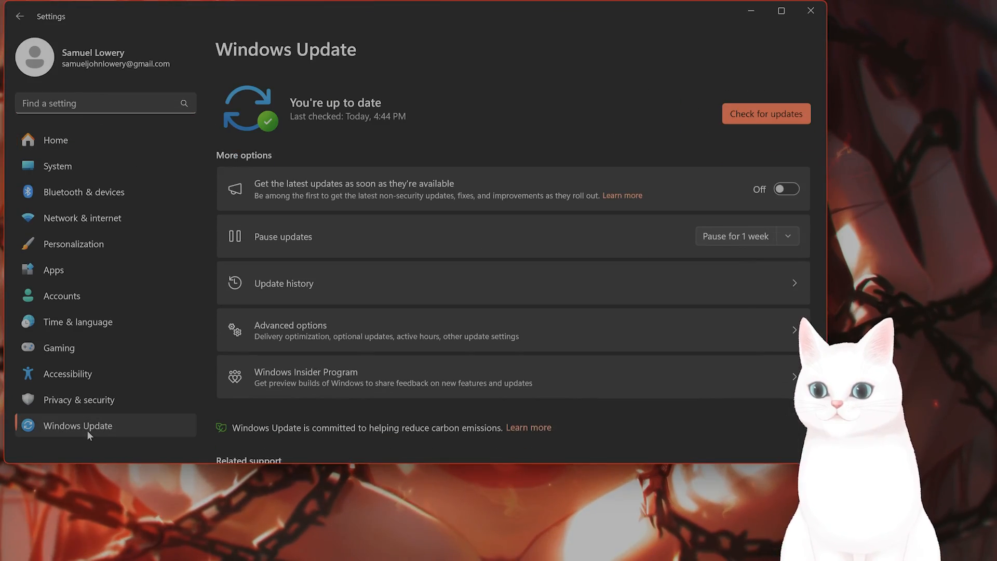